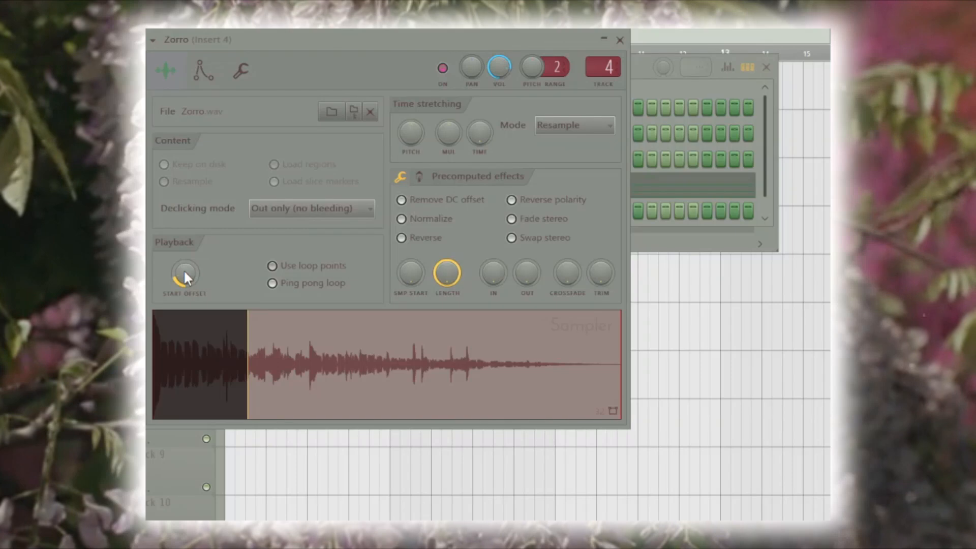
Step: Turn the Zorro sampler's start offset back to zero and create an automation clip for it
{"action": "mouse_move", "coordinate": [187, 268]}
{"action": "left_mouse_down"}
{"action": "mouse_move", "coordinate": [188, 293]}
{"action": "mouse_move", "coordinate": [191, 284]}
{"action": "left_mouse_up"}
{"action": "right_click", "coordinate": [191, 275]}
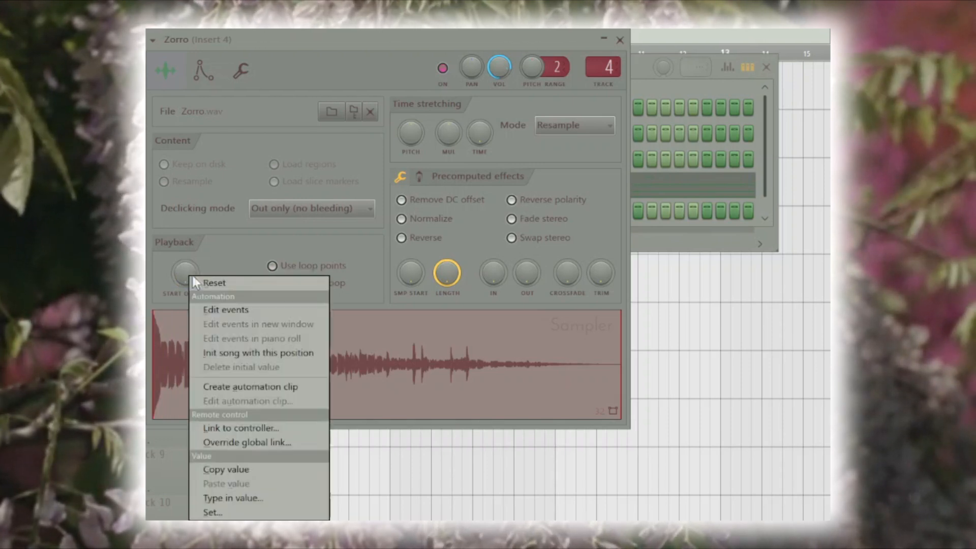
{"action": "left_click", "coordinate": [289, 384]}
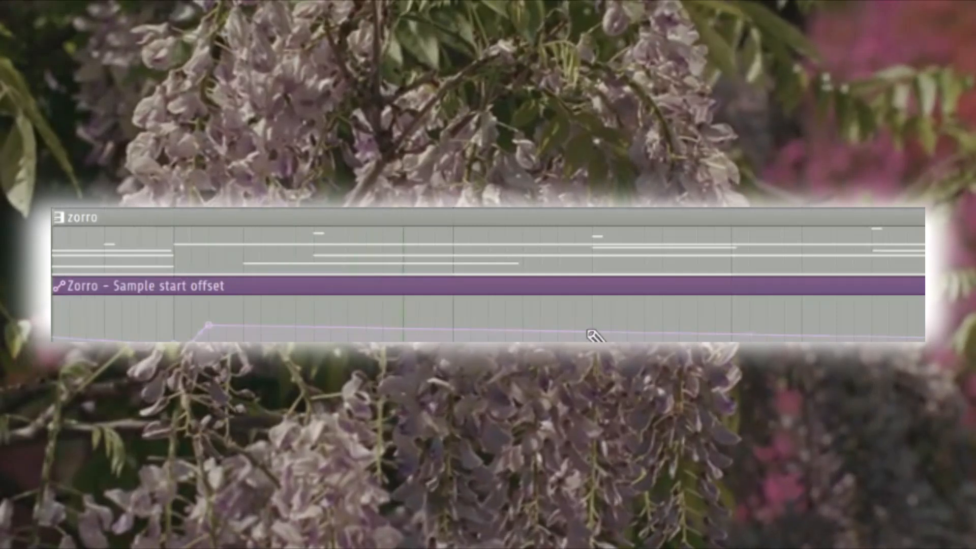
Step: Shape the Zorro sample start offset automation by adding points and raising the curve along the zorro pattern
{"action": "right_click", "coordinate": [592, 331]}
{"action": "right_click", "coordinate": [733, 339]}
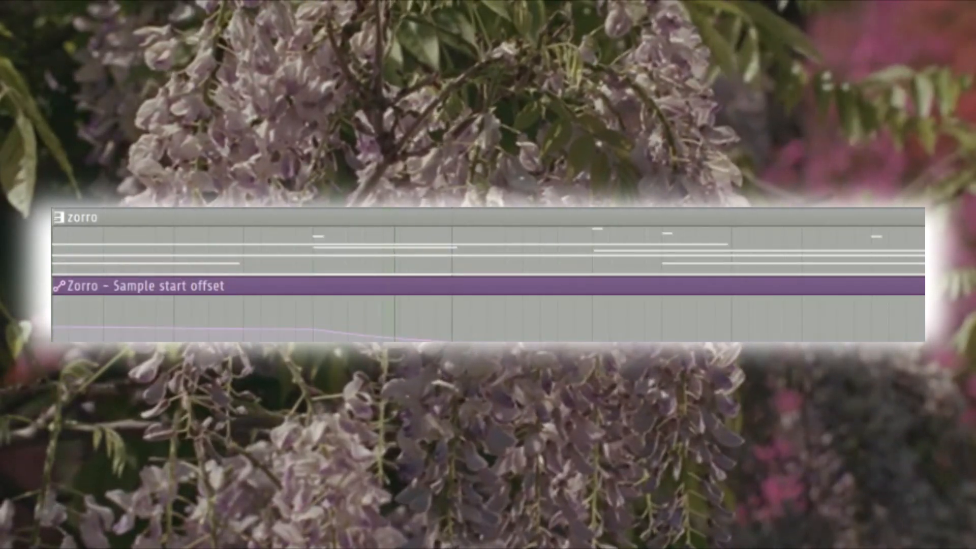
{"action": "left_click_drag", "start_coordinate": [585, 332], "coordinate": [588, 325]}
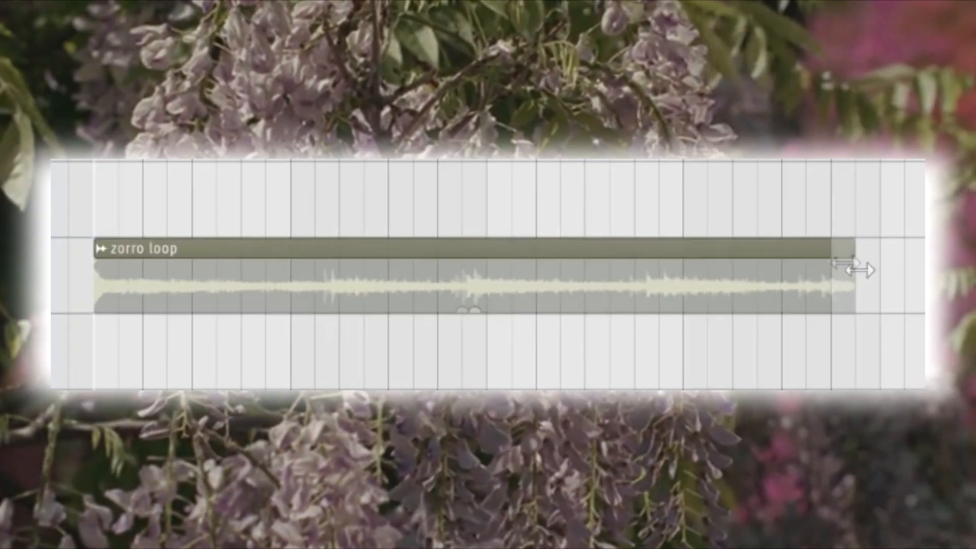
Step: Extend the end of the zorro loop audio clip in the playlist and play it back
{"action": "left_click_drag", "start_coordinate": [854, 267], "coordinate": [881, 268]}
{"action": "key", "text": "space"}
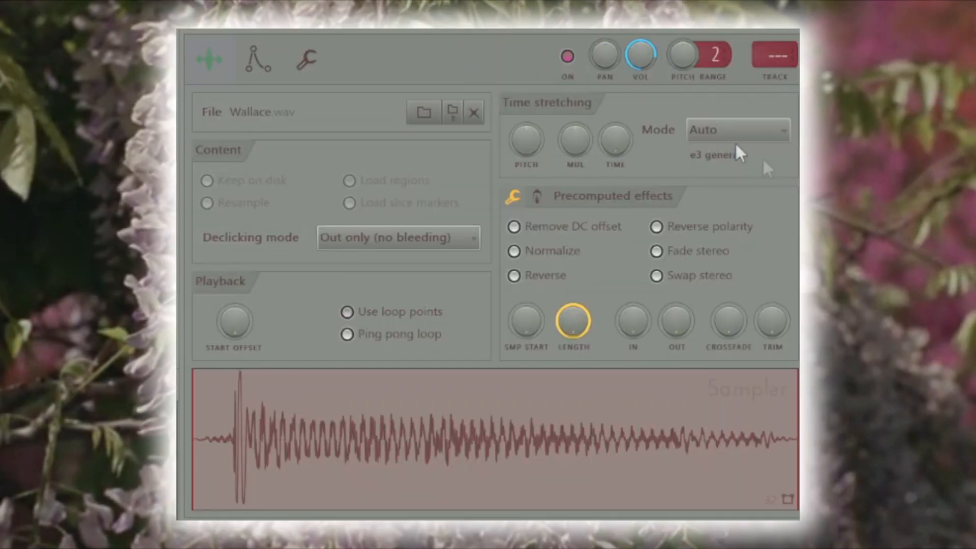
Step: Raise the Wallace sample's time-stretching pitch and turn its crossfade up fully
{"action": "left_click_drag", "start_coordinate": [532, 144], "coordinate": [532, 77]}
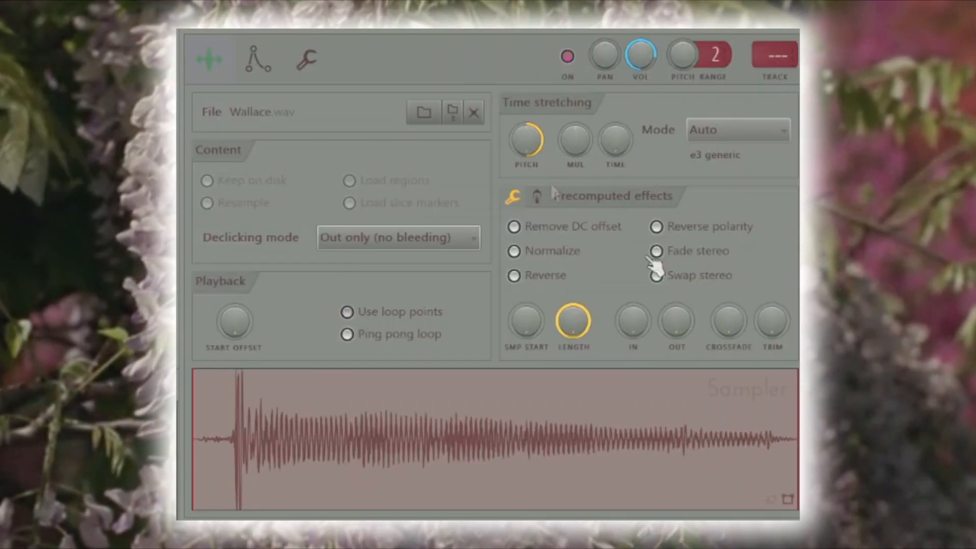
{"action": "left_click_drag", "start_coordinate": [729, 325], "coordinate": [728, 249]}
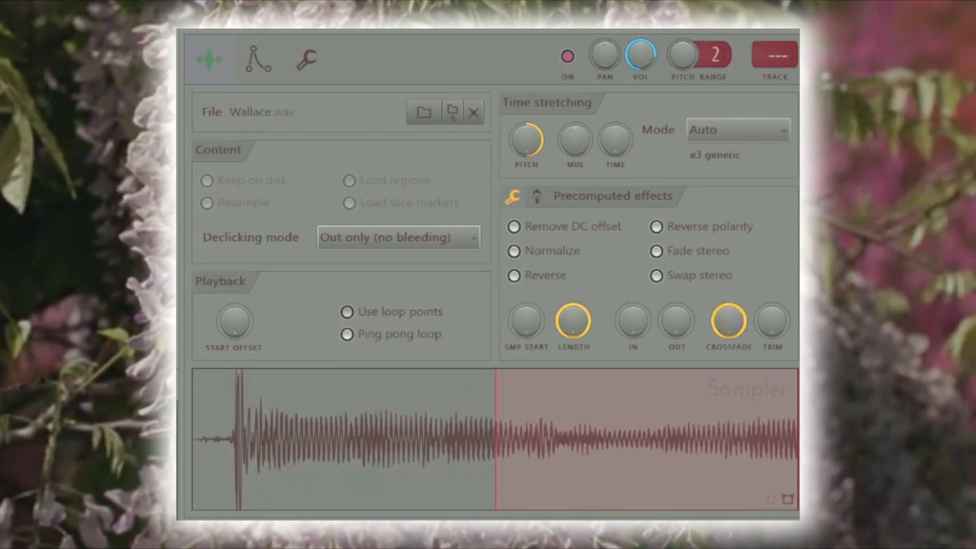
Step: Lengthen the volume envelope attack of the Wallace sampler channel
{"action": "left_click", "coordinate": [255, 76]}
{"action": "left_click_drag", "start_coordinate": [251, 285], "coordinate": [251, 269]}
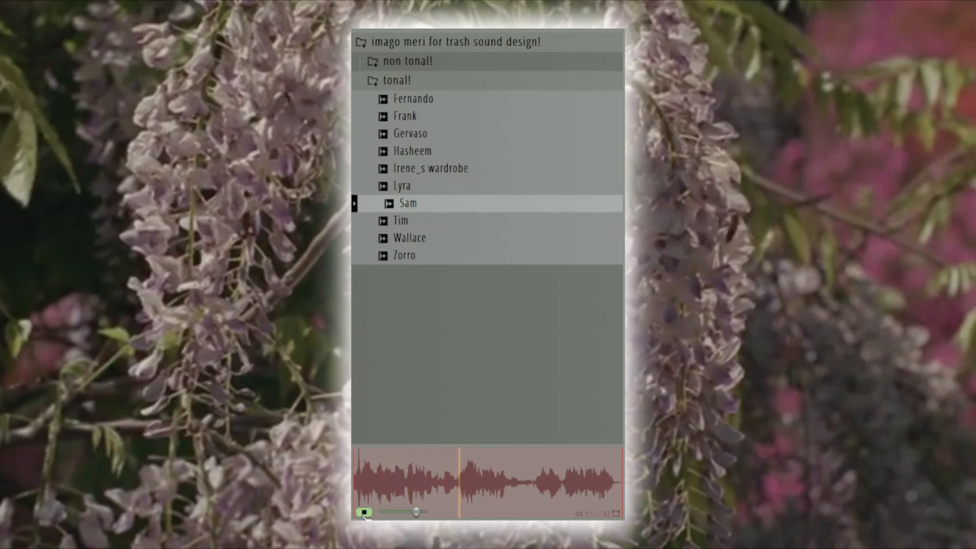
Step: Load the Sam sample from the tonal! folder into a new Fruity Granulizer channel
{"action": "right_click", "coordinate": [411, 201]}
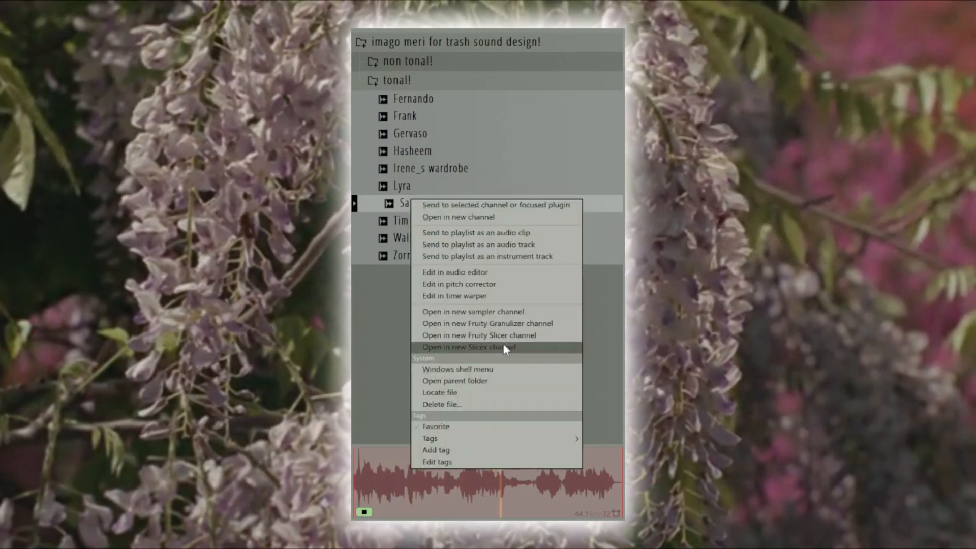
{"action": "left_click", "coordinate": [507, 325]}
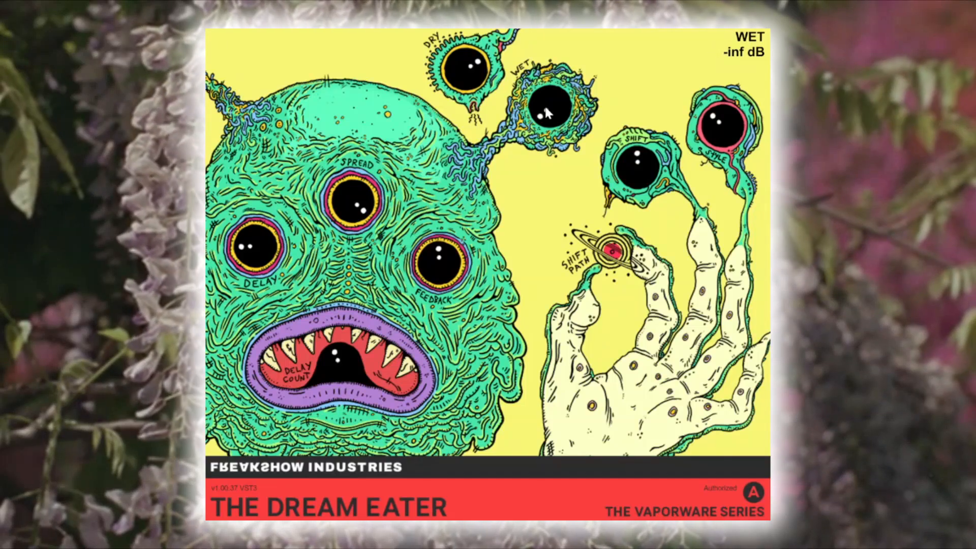
Step: Raise the Wet level of The Dream Eater and close the sam grainson w delay clip settings
{"action": "left_click_drag", "start_coordinate": [544, 104], "coordinate": [551, 81]}
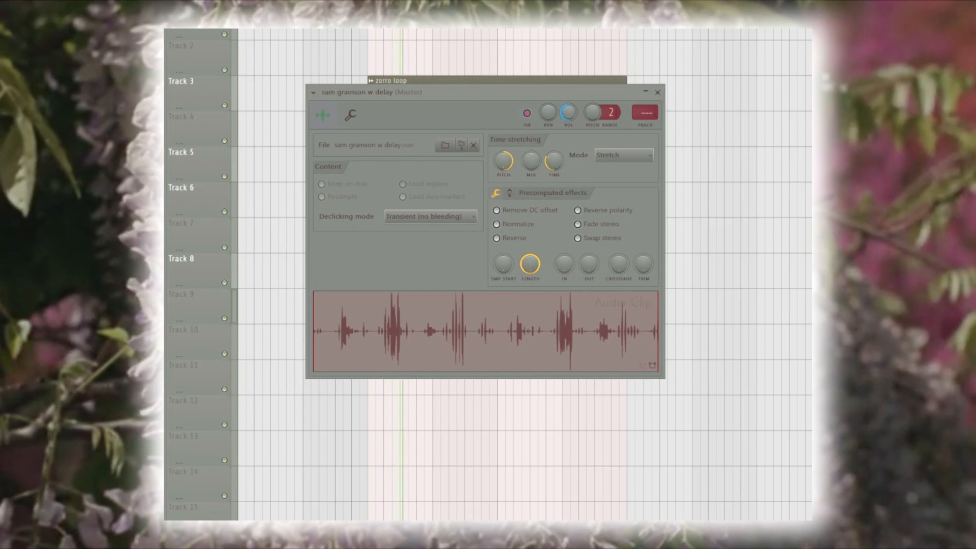
{"action": "left_click", "coordinate": [659, 93]}
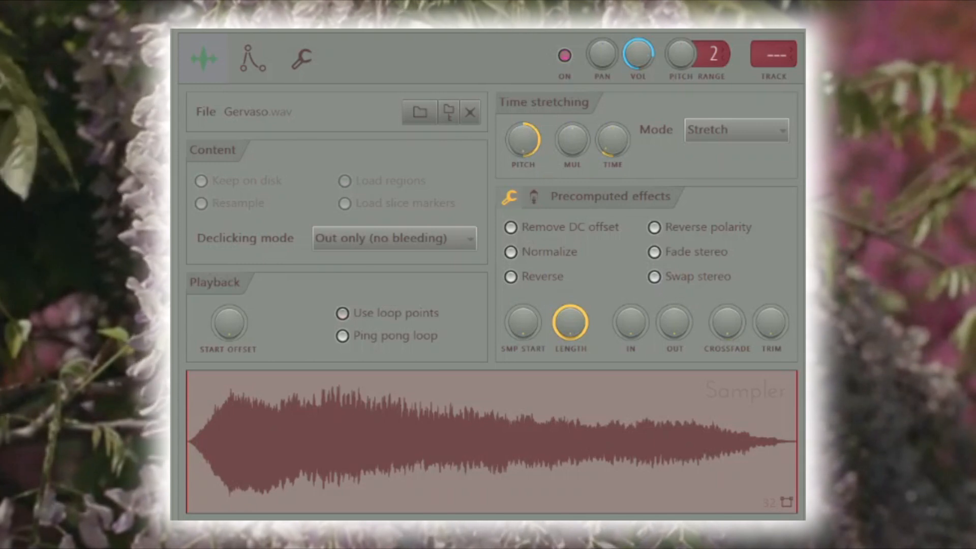
Step: Raise the Gervaso sample's crossfade and shorten its volume envelope attack
{"action": "left_click_drag", "start_coordinate": [714, 343], "coordinate": [715, 320]}
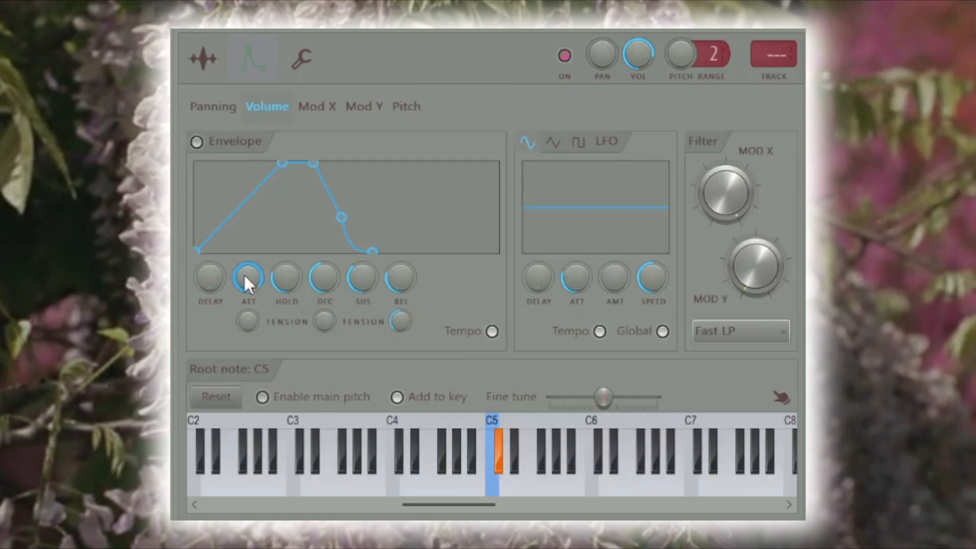
{"action": "left_click_drag", "start_coordinate": [246, 283], "coordinate": [246, 295]}
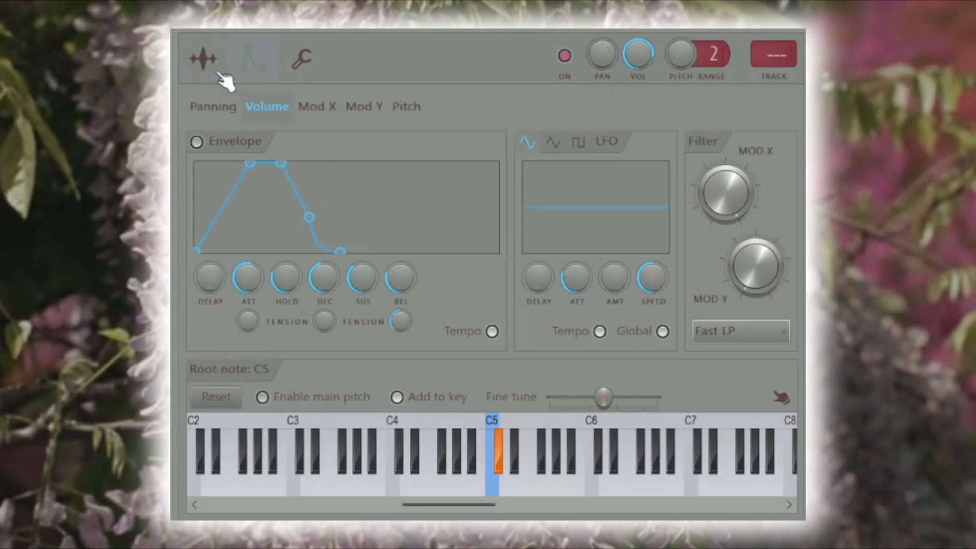
{"action": "left_click", "coordinate": [206, 61]}
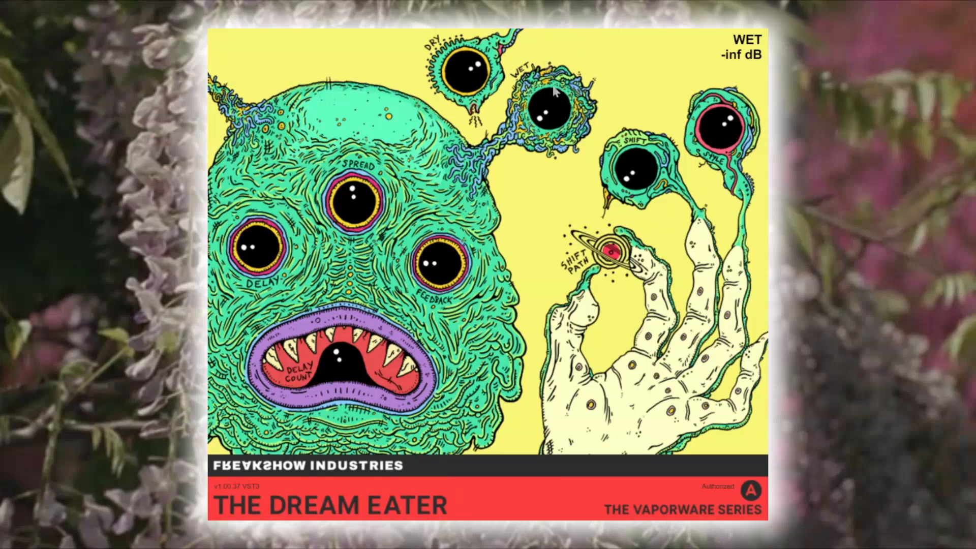
Step: Turn up the Wet amount of The Dream Eater effect
{"action": "left_click_drag", "start_coordinate": [561, 124], "coordinate": [564, 56]}
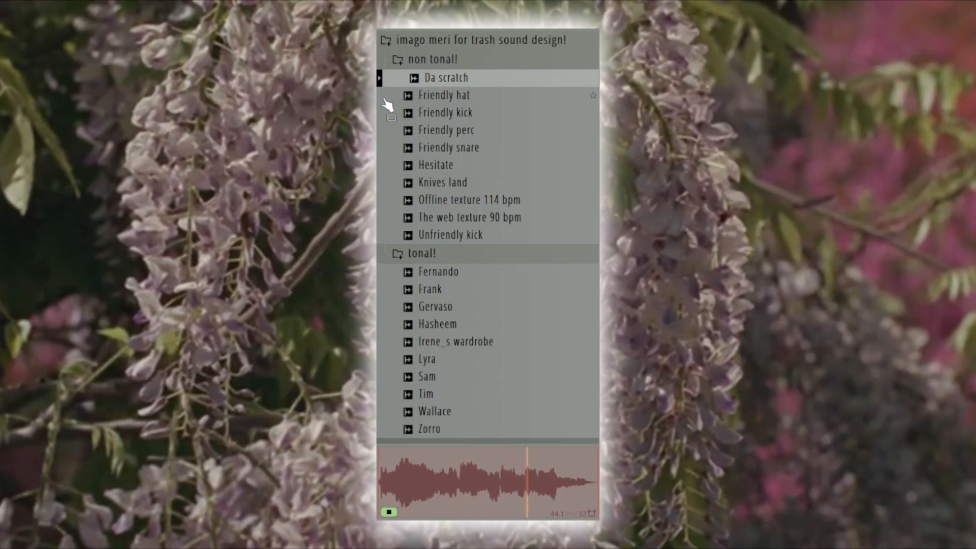
Step: Preview the non tonal! samples one after another, from Friendly hat through Unfriendly kick
{"action": "key", "text": "Down"}
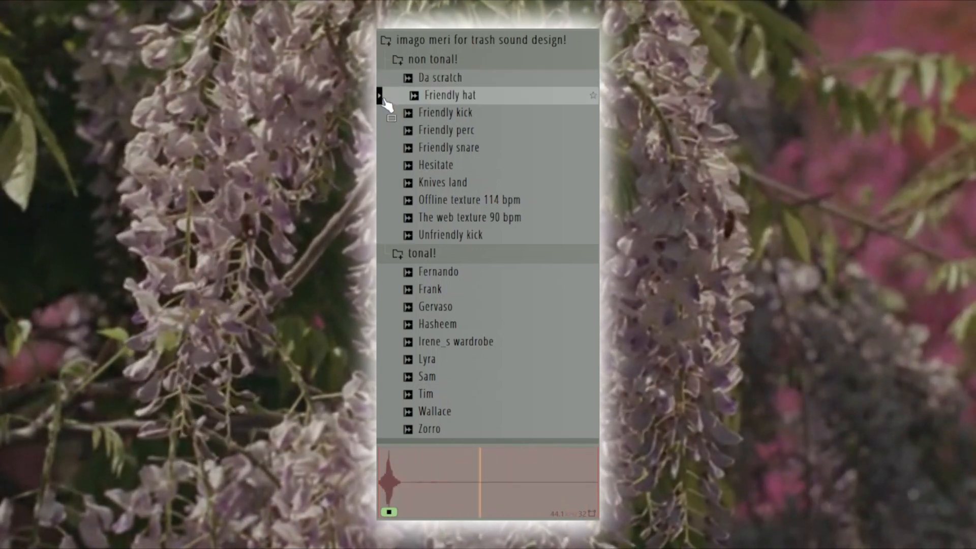
{"action": "key", "text": "Down"}
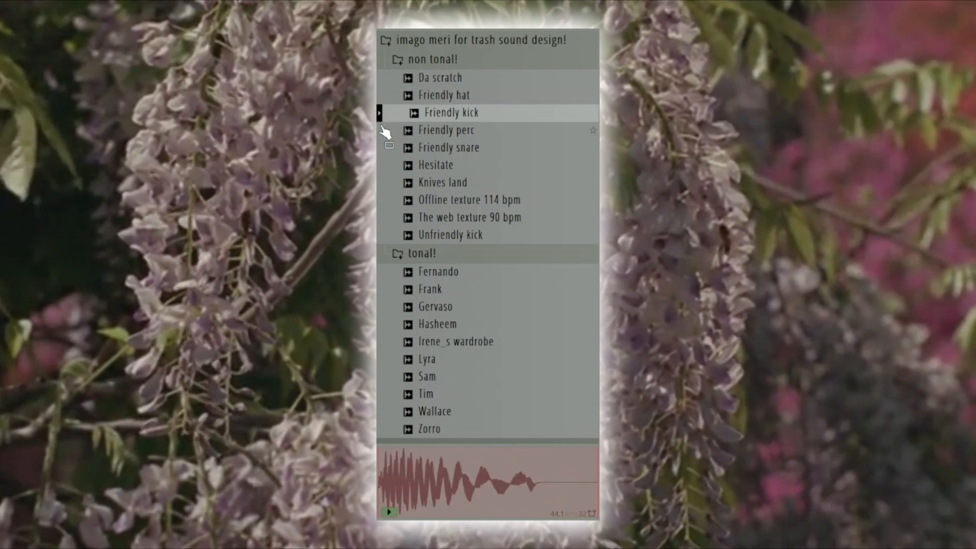
{"action": "key", "text": "Down"}
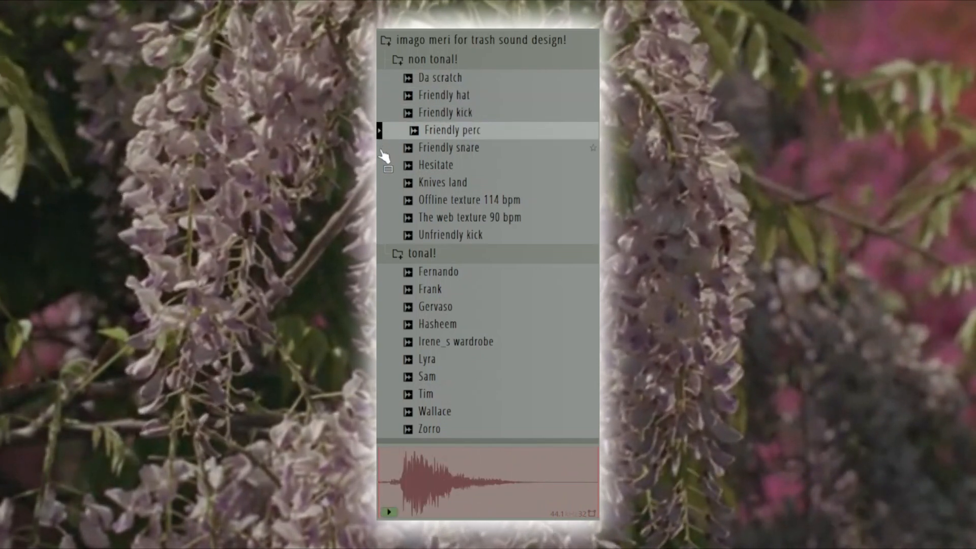
{"action": "key", "text": "Down"}
{"action": "key", "text": "Down"}
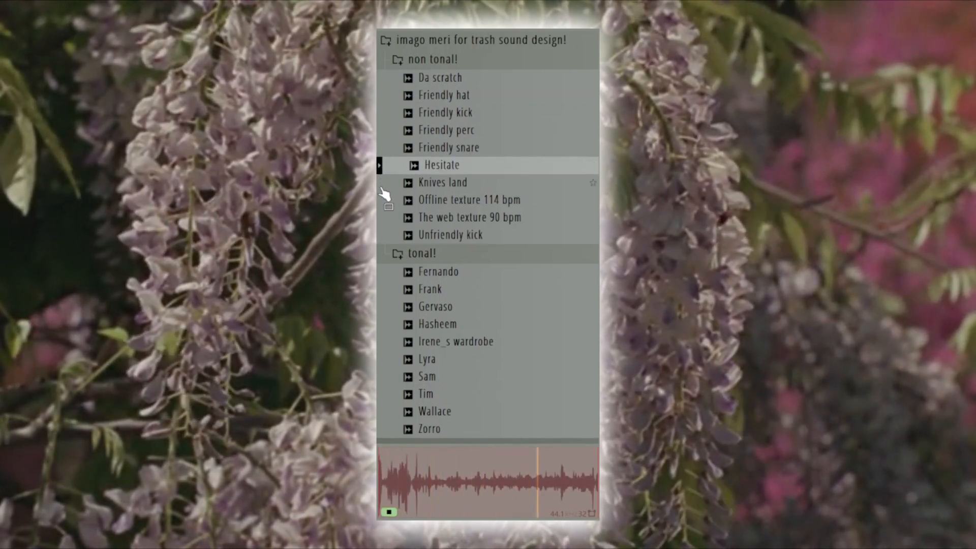
{"action": "key", "text": "Down"}
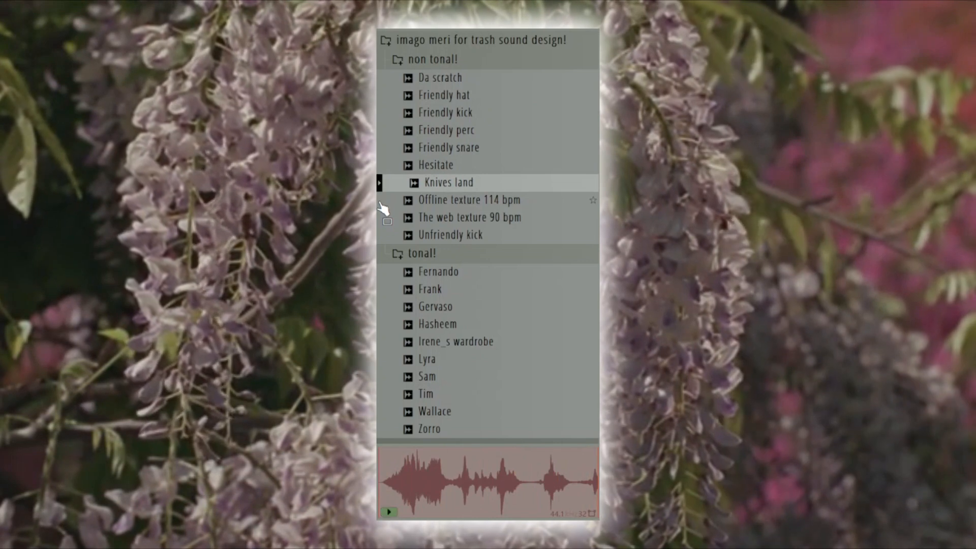
{"action": "key", "text": "Down"}
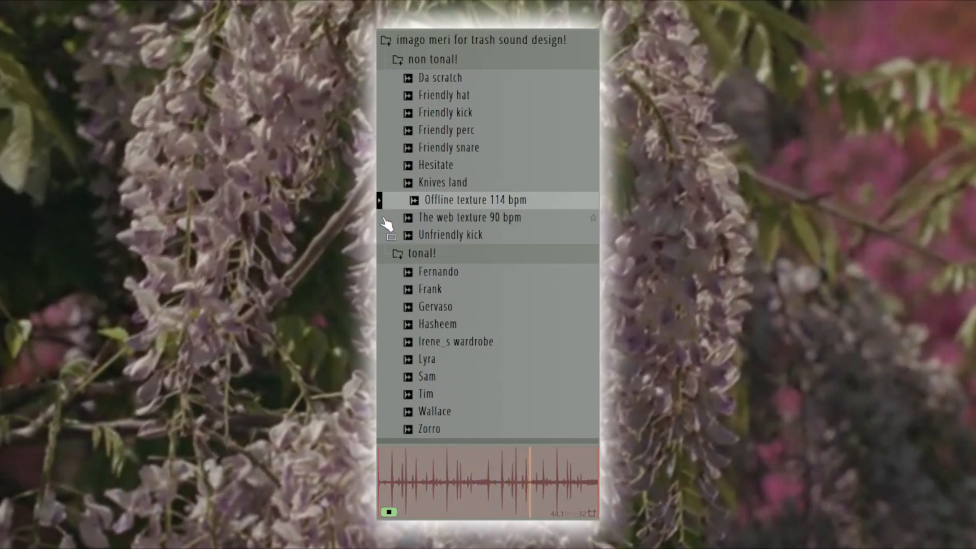
{"action": "key", "text": "Down"}
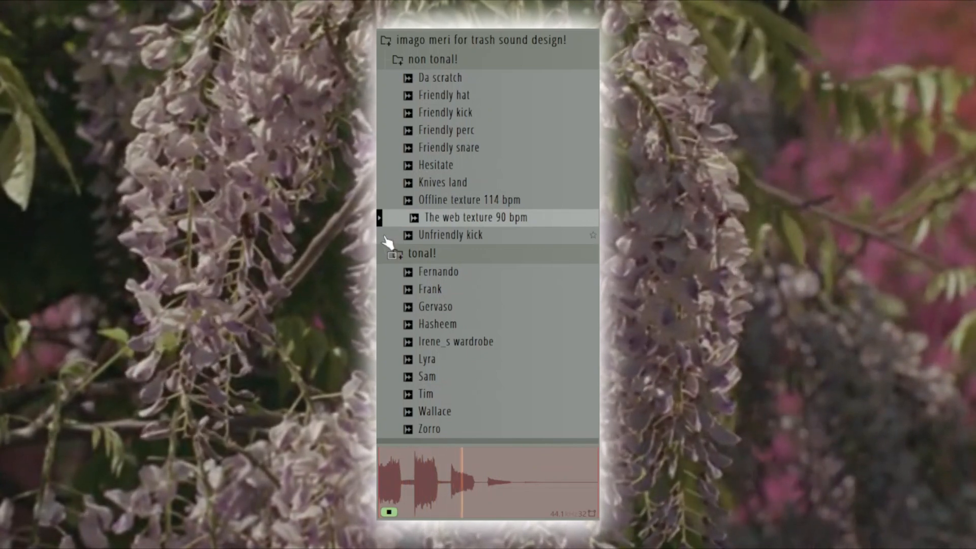
{"action": "key", "text": "Down"}
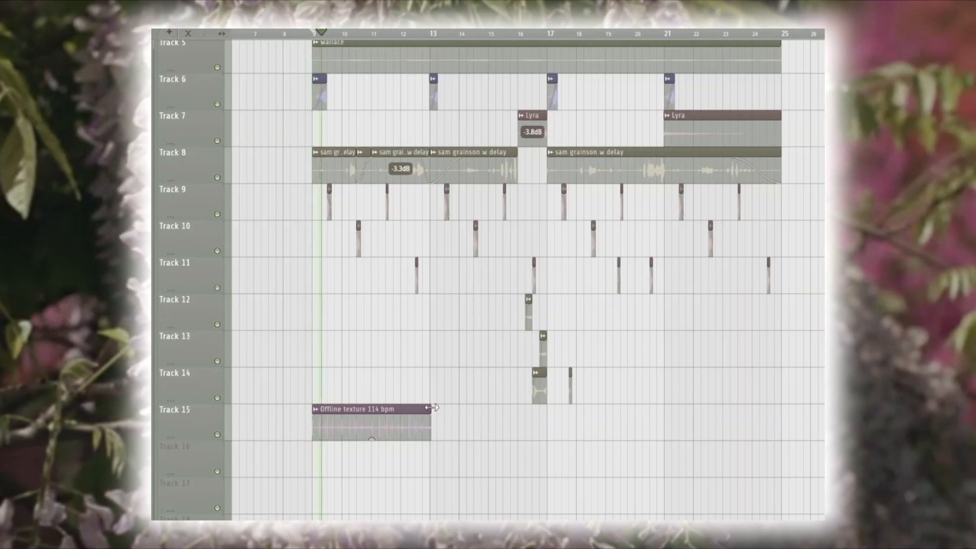
Step: Extend the Offline texture 114 bpm clip on Track 15 to about bar 17 and add fades to its slices
{"action": "left_click_drag", "start_coordinate": [432, 407], "coordinate": [557, 410]}
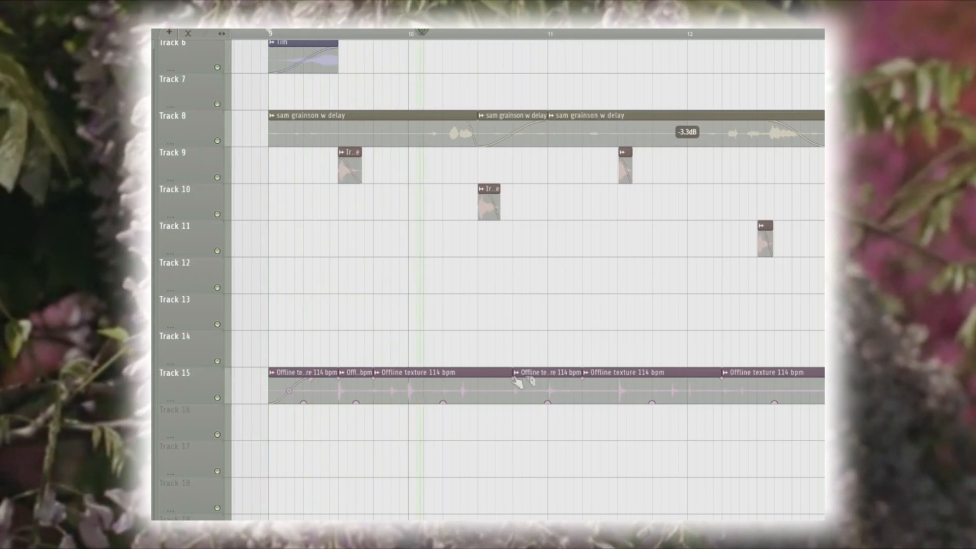
{"action": "left_click_drag", "start_coordinate": [512, 377], "coordinate": [375, 378]}
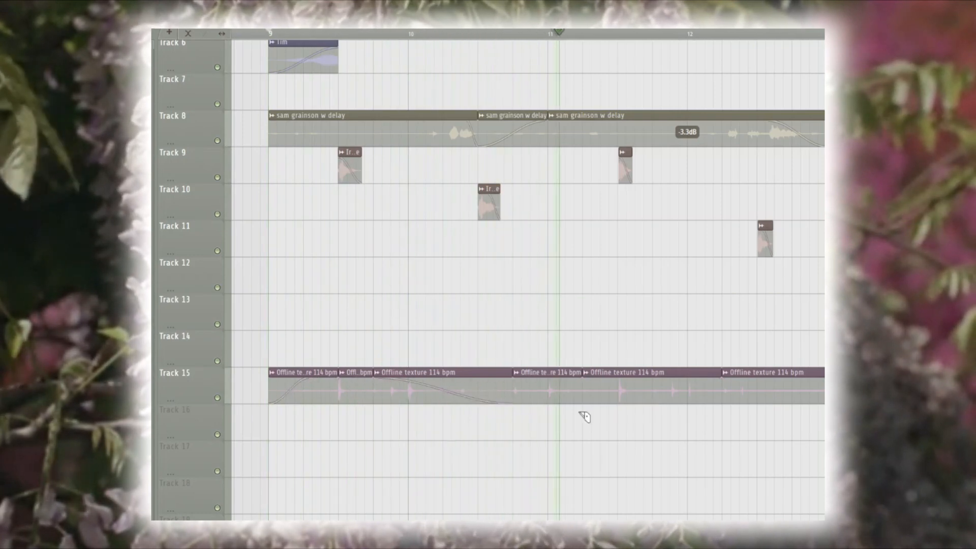
{"action": "left_click_drag", "start_coordinate": [723, 378], "coordinate": [753, 380]}
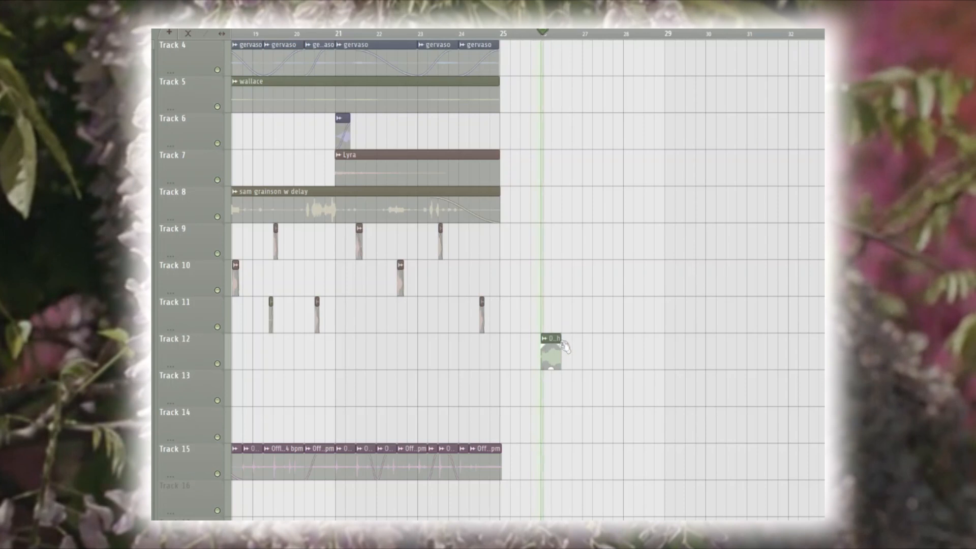
Step: Lengthen the Da scratch clip on Track 12 to about one bar and fade out its second half
{"action": "left_click_drag", "start_coordinate": [561, 351], "coordinate": [625, 342]}
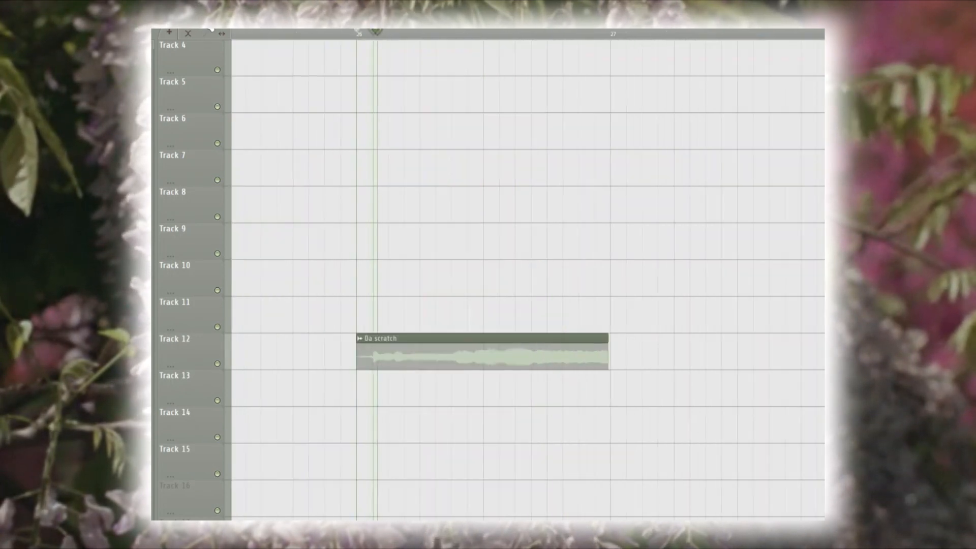
{"action": "left_click_drag", "start_coordinate": [608, 346], "coordinate": [483, 345]}
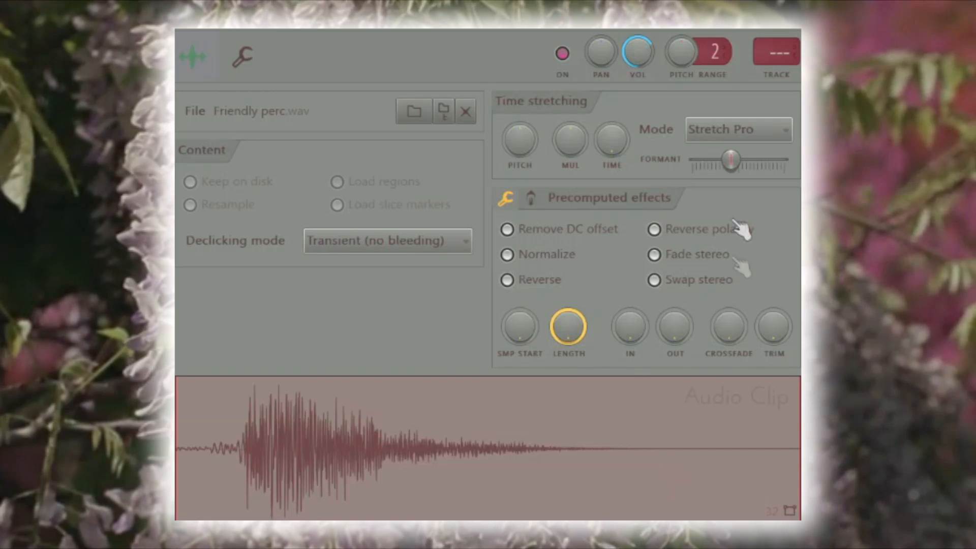
Step: Adjust the Friendly perc clip's Stretch Pro formant and audition the percussion in the arrangement
{"action": "left_click_drag", "start_coordinate": [730, 160], "coordinate": [760, 461]}
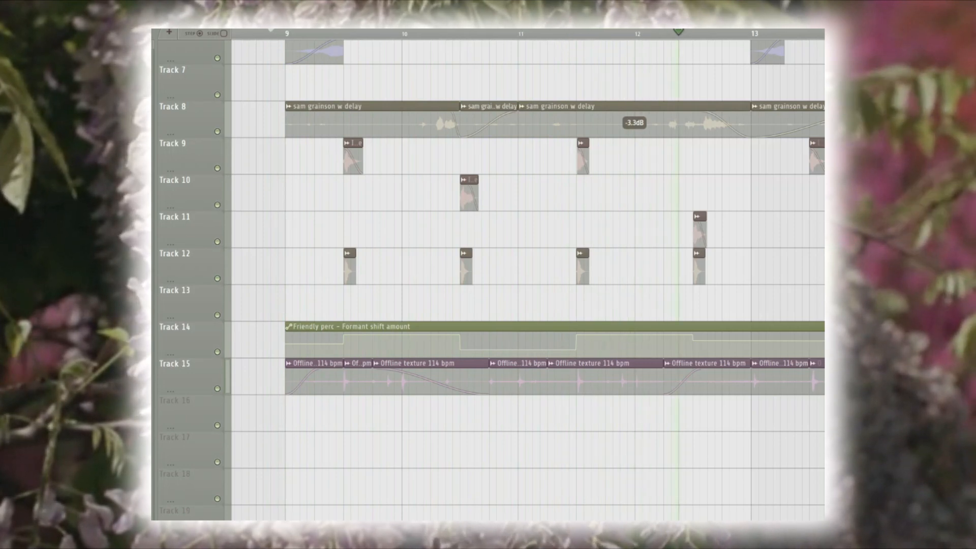
{"action": "key", "text": "space"}
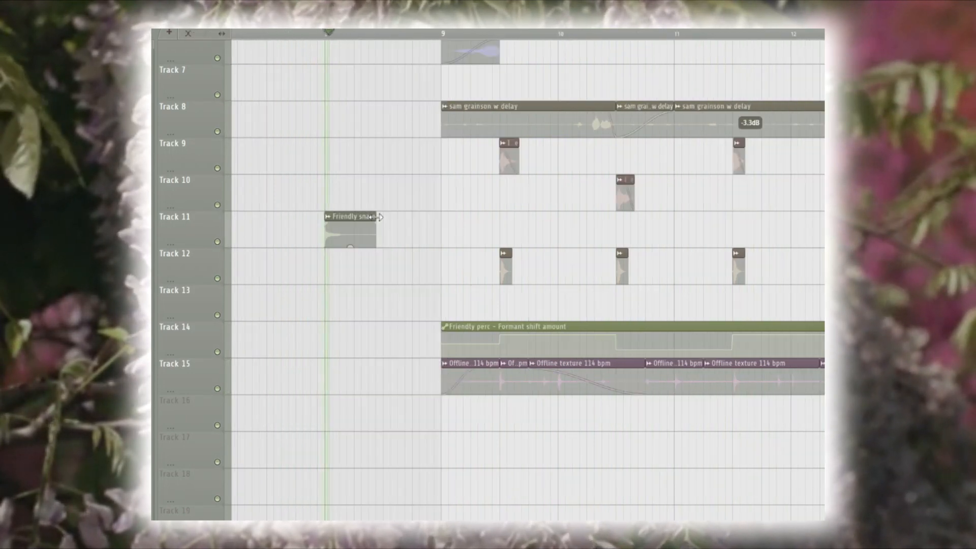
Step: Lengthen the Friendly snare clip on Track 11 to bar 9 and audition it
{"action": "key", "text": "space"}
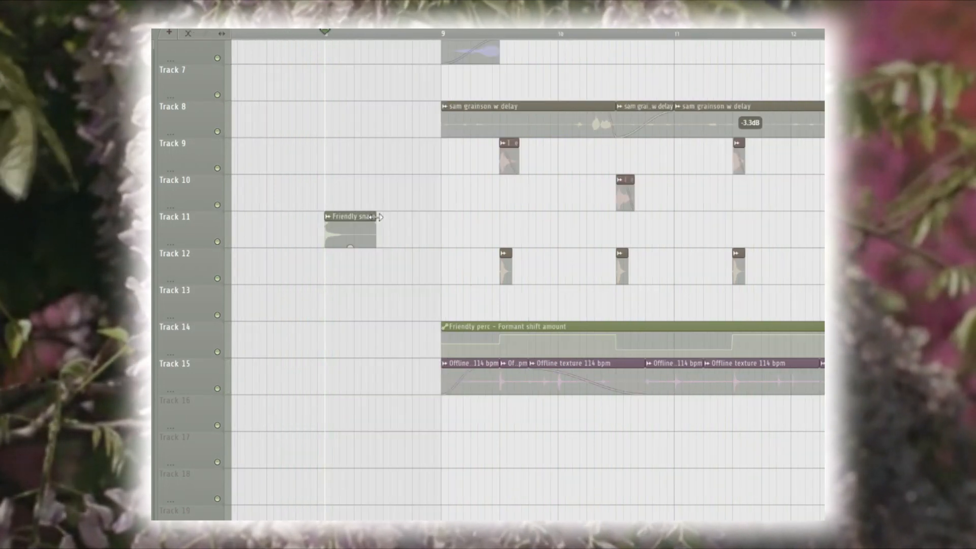
{"action": "left_click_drag", "start_coordinate": [379, 216], "coordinate": [440, 216]}
{"action": "key", "text": "space"}
{"action": "key", "text": "space"}
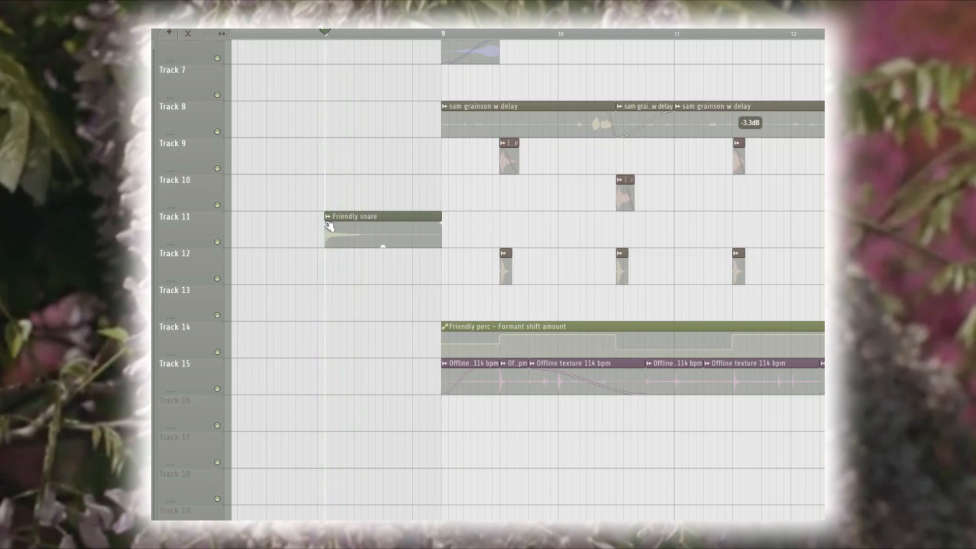
{"action": "key", "text": "space"}
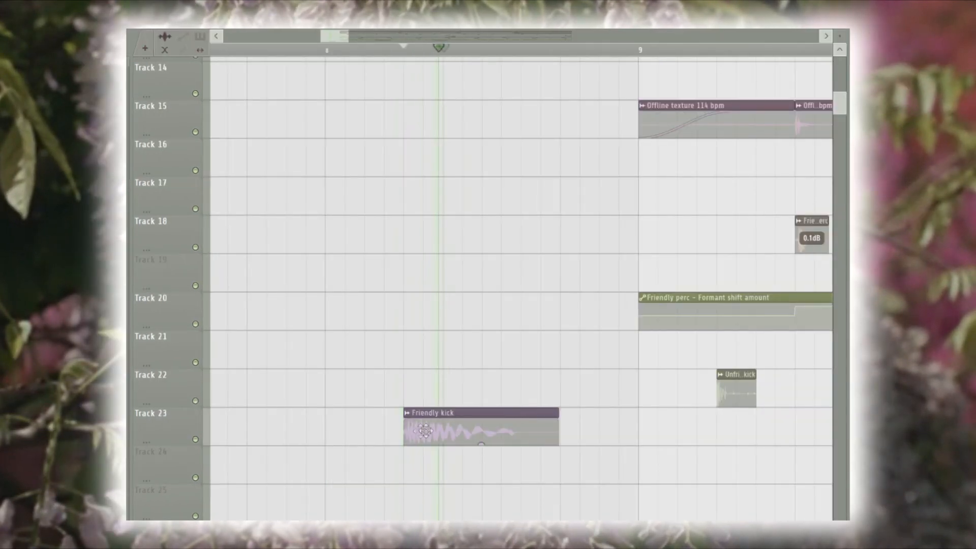
Step: Shorten the Friendly kick clip on Track 23 to about a quarter of a bar
{"action": "left_click_drag", "start_coordinate": [557, 414], "coordinate": [480, 411]}
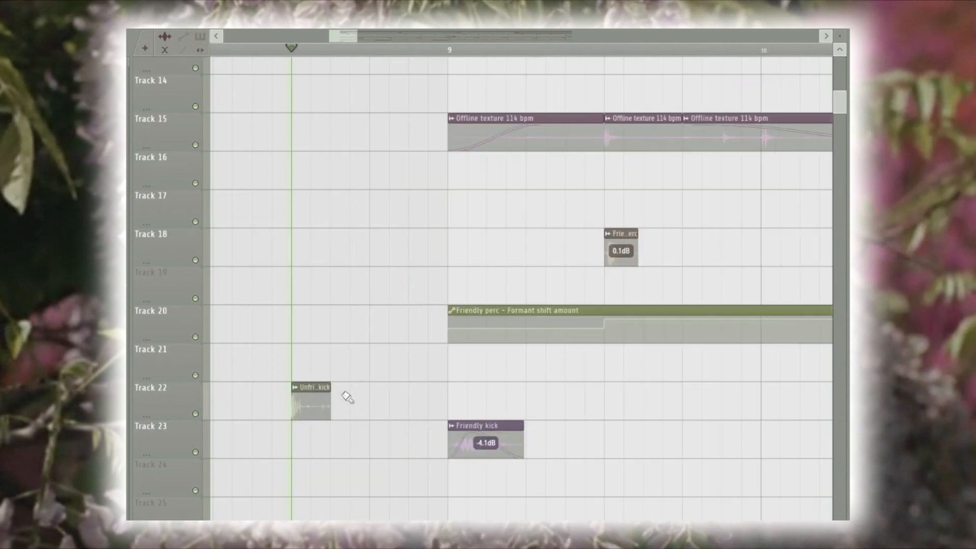
{"action": "left_click_drag", "start_coordinate": [344, 395], "coordinate": [412, 377]}
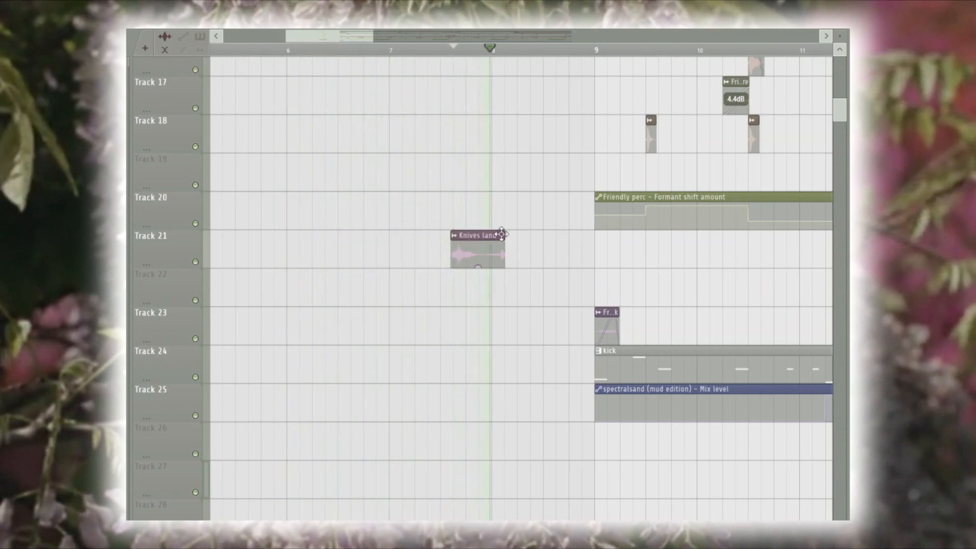
Step: Shorten the Knives land clip on Track 21 to about a quarter of a bar and lower its pitch
{"action": "left_click_drag", "start_coordinate": [505, 234], "coordinate": [477, 238]}
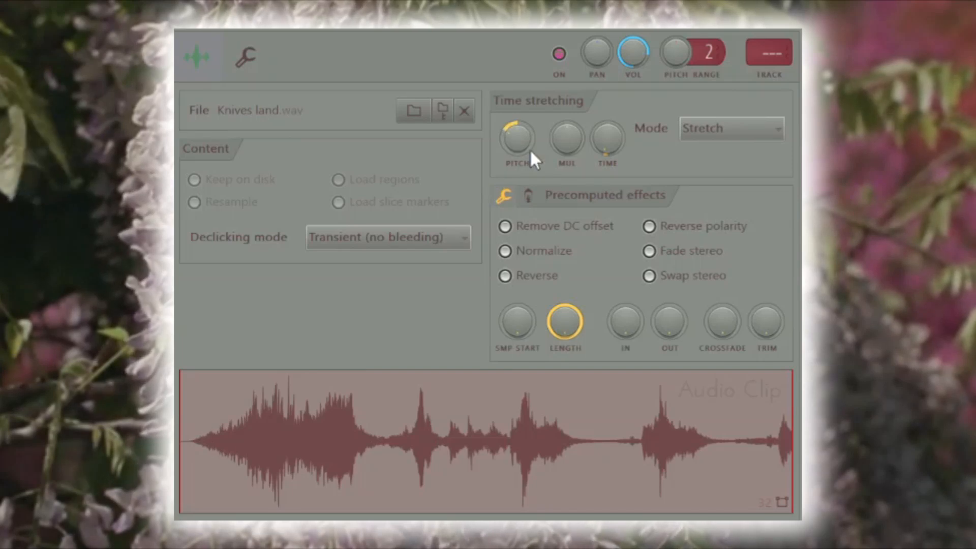
{"action": "scroll", "coordinate": [529, 149], "scroll_direction": "down", "scroll_amount": 5}
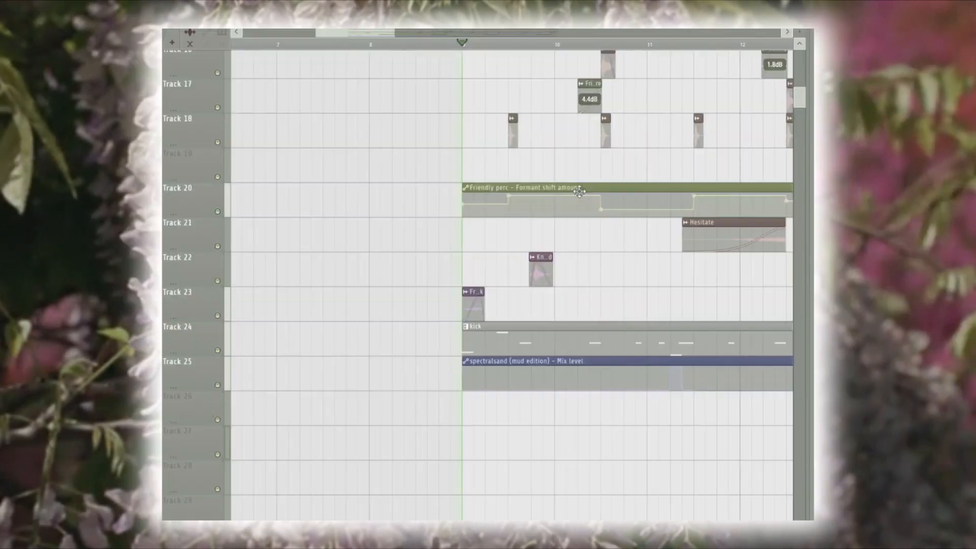
{"action": "scroll", "coordinate": [581, 240], "scroll_direction": "up", "scroll_amount": 3}
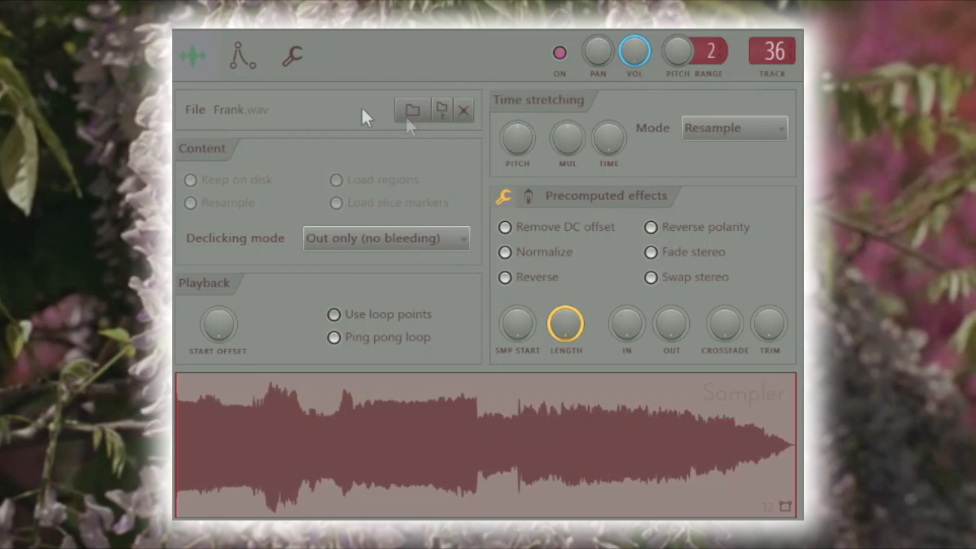
Step: Raise the Fernando #3 sample's start offset past its silent lead-in, and open the envelope settings for Frank and Fernando #3
{"action": "left_click", "coordinate": [237, 71]}
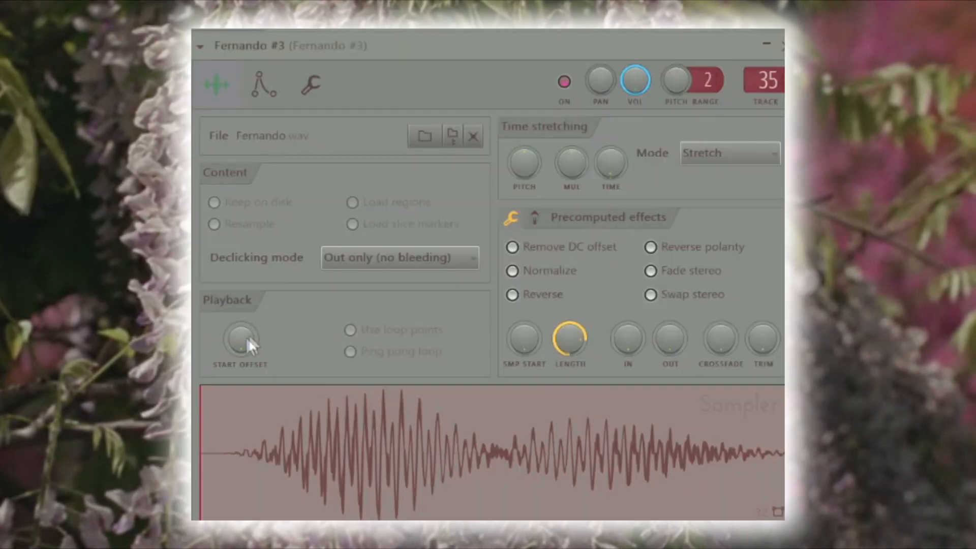
{"action": "mouse_move", "coordinate": [244, 343]}
{"action": "left_mouse_down"}
{"action": "mouse_move", "coordinate": [244, 325]}
{"action": "mouse_move", "coordinate": [236, 346]}
{"action": "left_mouse_up"}
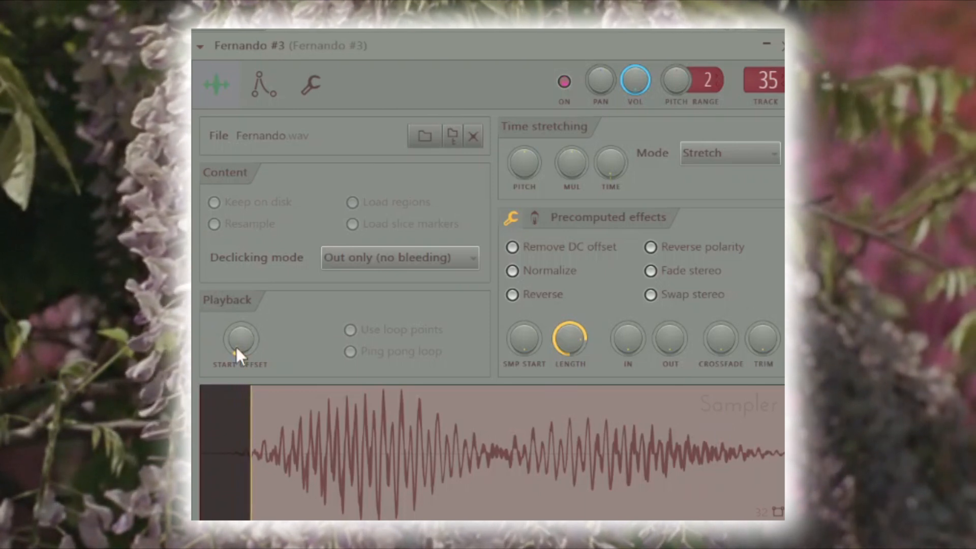
{"action": "left_click", "coordinate": [252, 99]}
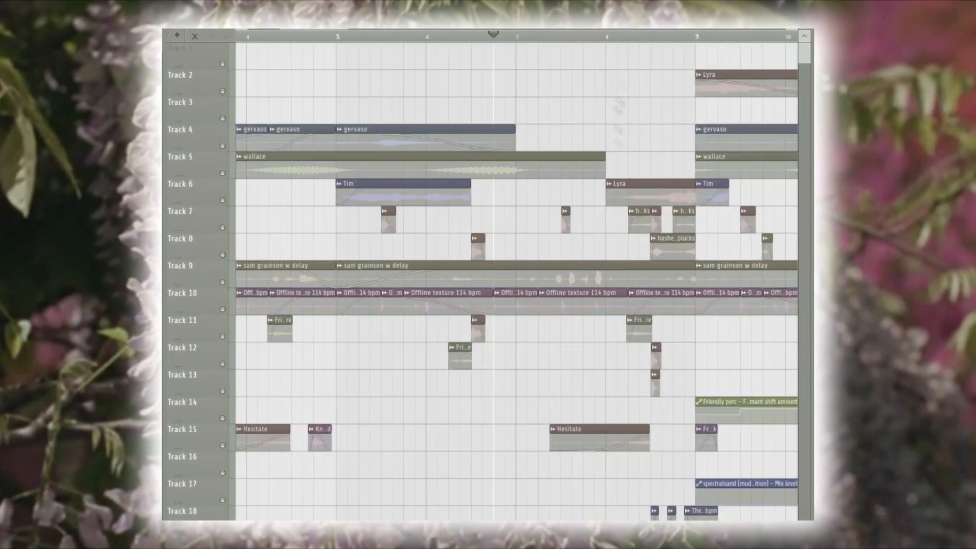
Step: Place Knives land clips on Track 3 at bar 8 and on Track 1 at bar 9, and adjust the Track 1 clip's start position
{"action": "left_click", "coordinate": [615, 110]}
{"action": "key", "text": "space"}
{"action": "left_click_drag", "start_coordinate": [627, 110], "coordinate": [673, 110]}
{"action": "key", "text": "space"}
{"action": "left_click", "coordinate": [699, 53]}
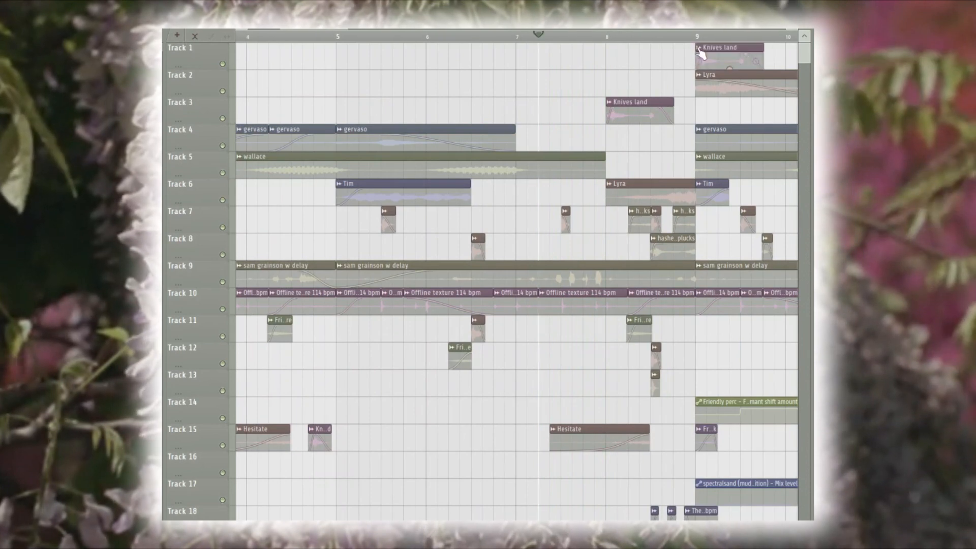
{"action": "left_click_drag", "start_coordinate": [694, 46], "coordinate": [594, 47]}
{"action": "mouse_move", "coordinate": [635, 54]}
{"action": "left_mouse_down"}
{"action": "mouse_move", "coordinate": [692, 53]}
{"action": "mouse_move", "coordinate": [624, 48]}
{"action": "left_mouse_up"}
{"action": "scroll", "coordinate": [692, 53], "scroll_direction": "right", "scroll_amount": 2}
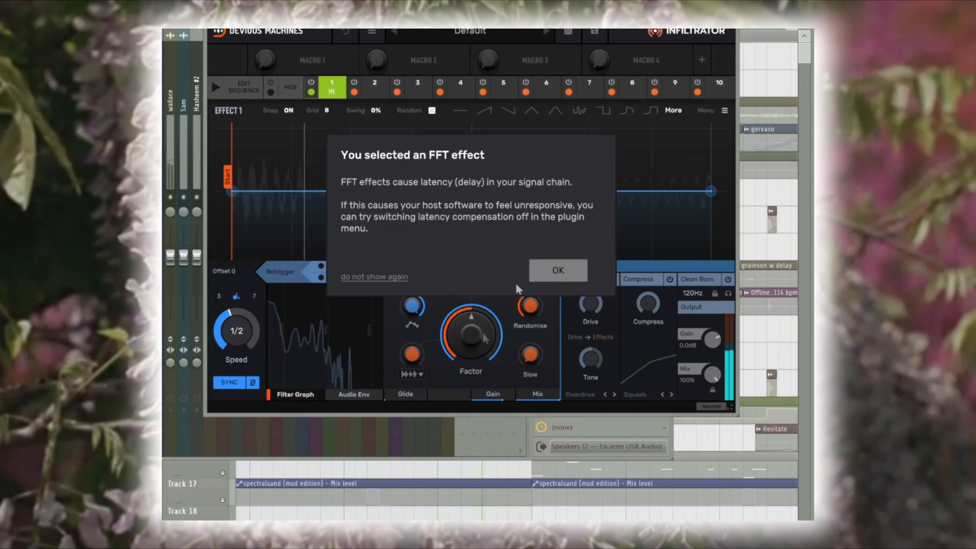
Step: Accept the FFT effect latency notice in Infiltrator
{"action": "left_click", "coordinate": [555, 268]}
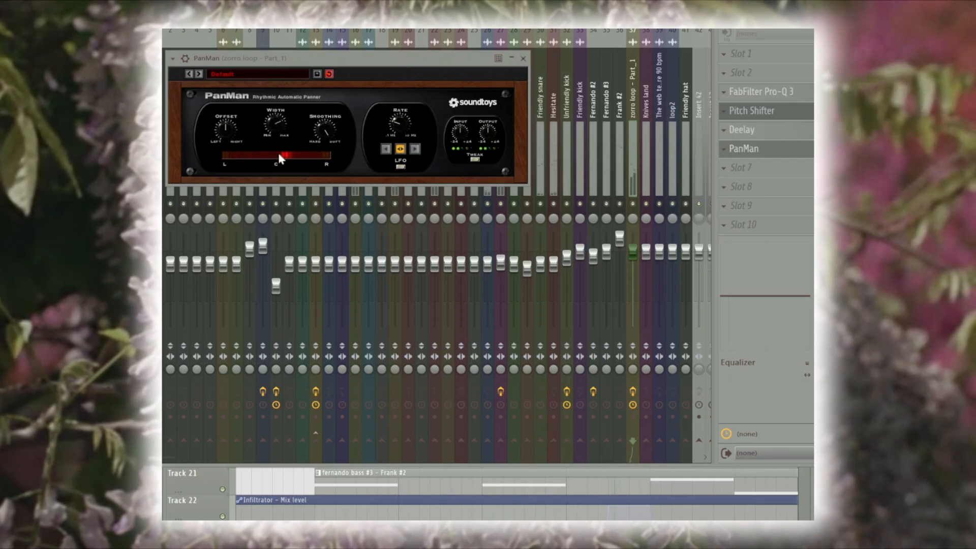
Step: Raise the loop Part_1 mixer track's level slightly and switch its PanMan effect from LFO to the following mode
{"action": "key", "text": "Escape"}
{"action": "left_click_drag", "start_coordinate": [632, 251], "coordinate": [632, 246]}
{"action": "left_click", "coordinate": [744, 149]}
{"action": "left_click", "coordinate": [416, 149]}
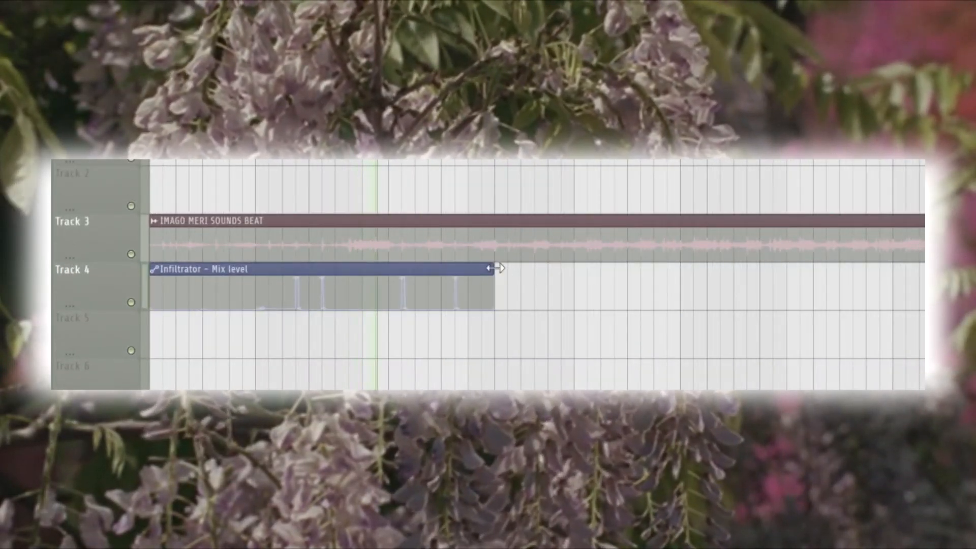
Step: Lengthen the Infiltrator Mix level automation clip on Track 4 alongside the IMAGO MERI SOUNDS BEAT clip
{"action": "left_click_drag", "start_coordinate": [495, 268], "coordinate": [794, 285]}
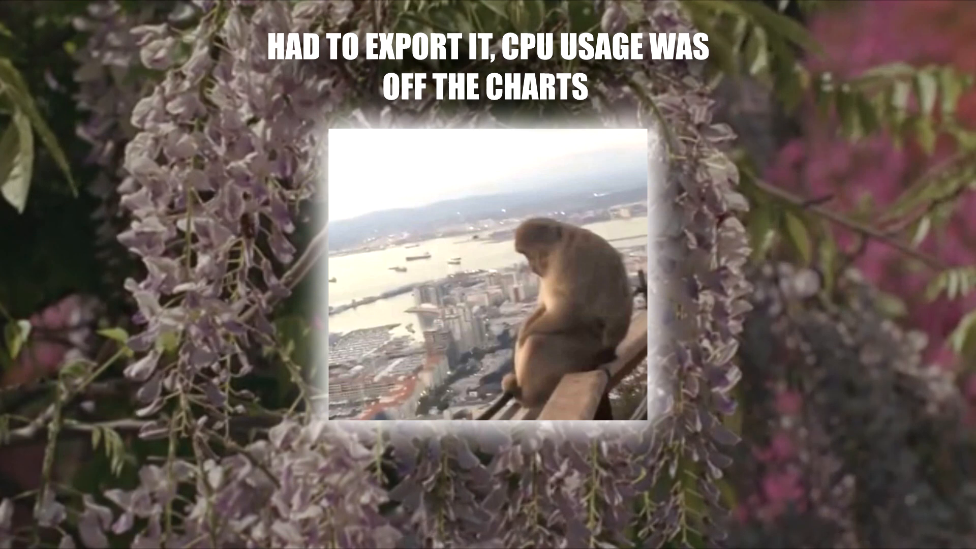